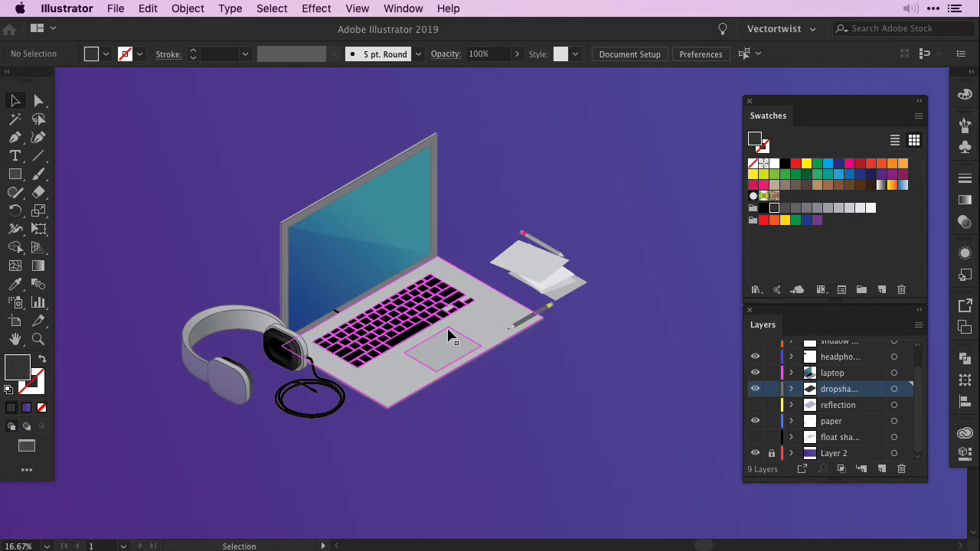
# Select the shape on the dropshadow layer and open Effect > Stylize > Drop Shadow
pyautogui.click(907, 390)
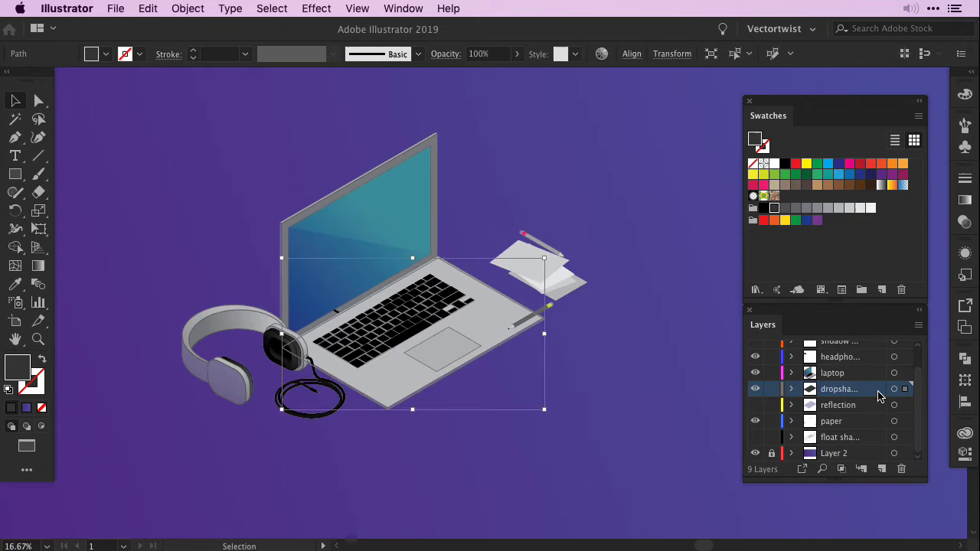
pyautogui.click(317, 8)
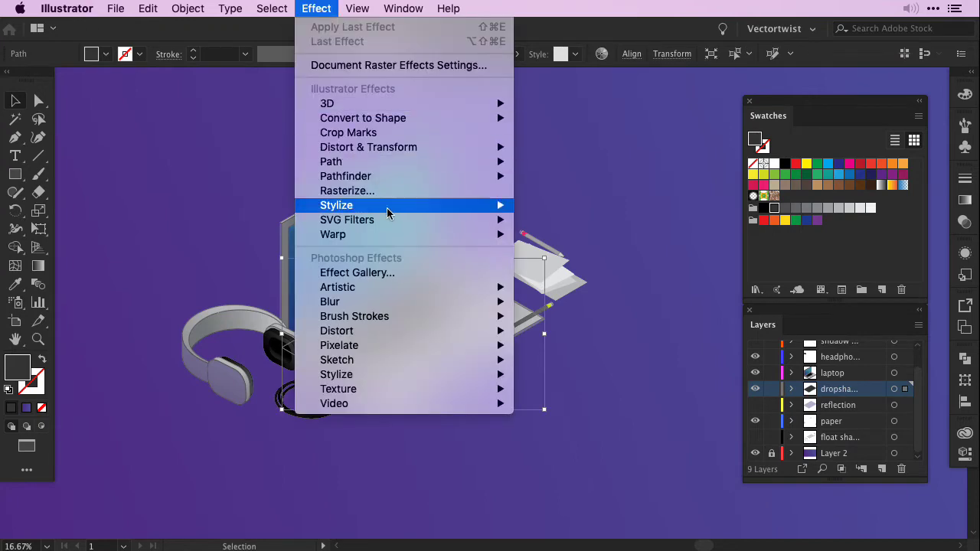
pyautogui.moveTo(391, 208)
pyautogui.click(576, 207)
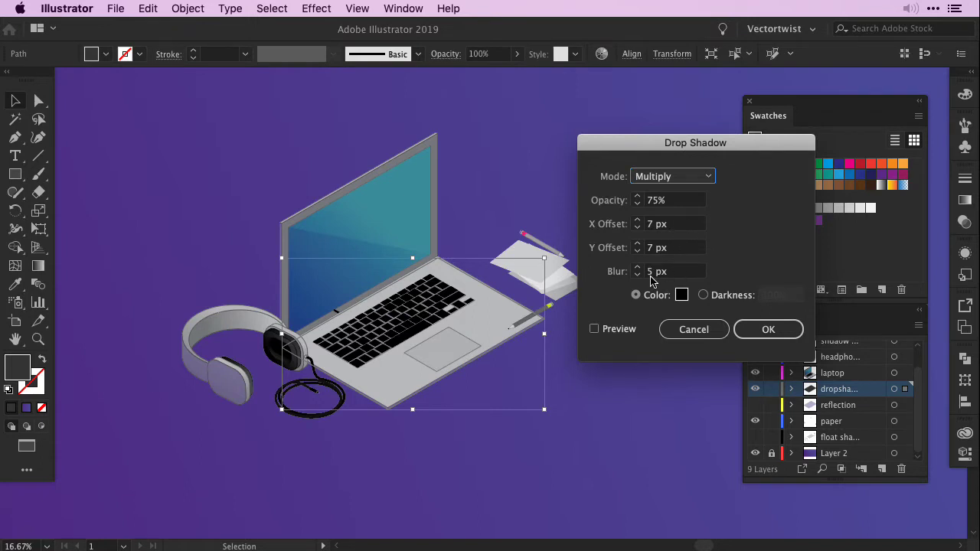
# With preview on, try a drop shadow offset of X -10 px and Y 20 px
pyautogui.click(595, 330)
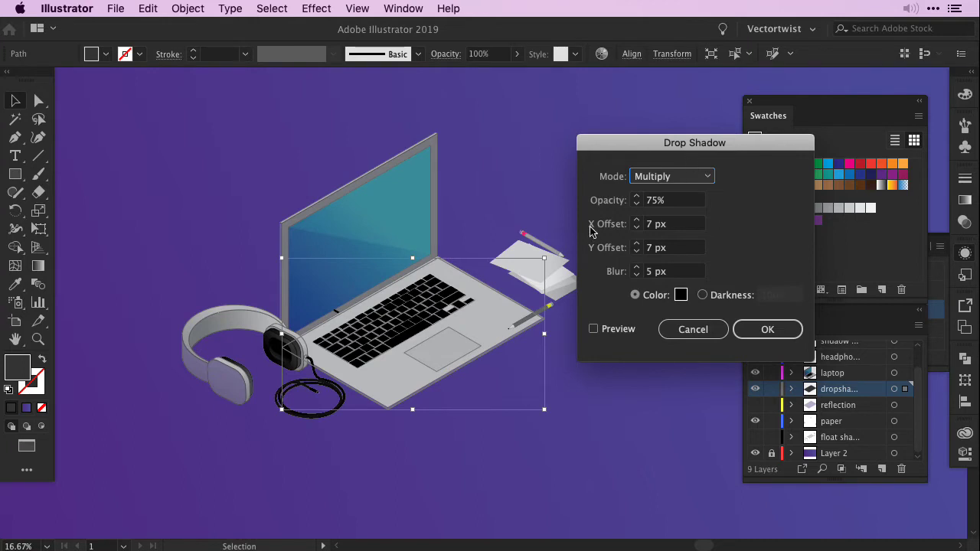
pyautogui.doubleClick(652, 250)
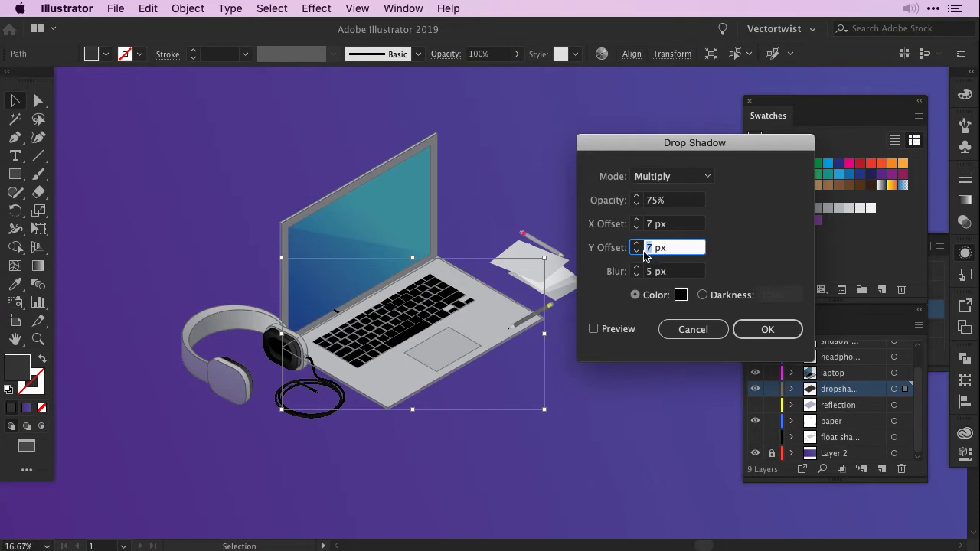
pyautogui.write('20')
pyautogui.doubleClick(658, 224)
pyautogui.write('-')
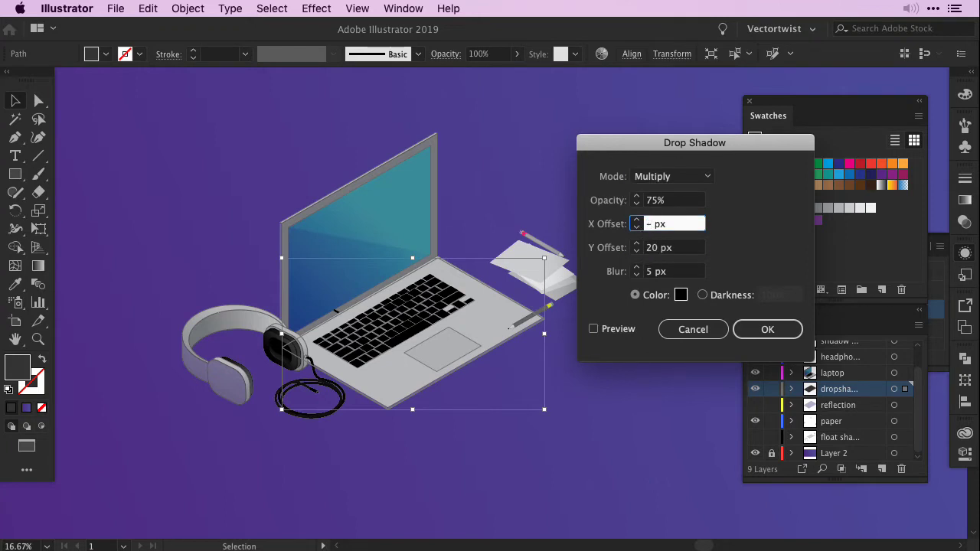
pyautogui.write('10')
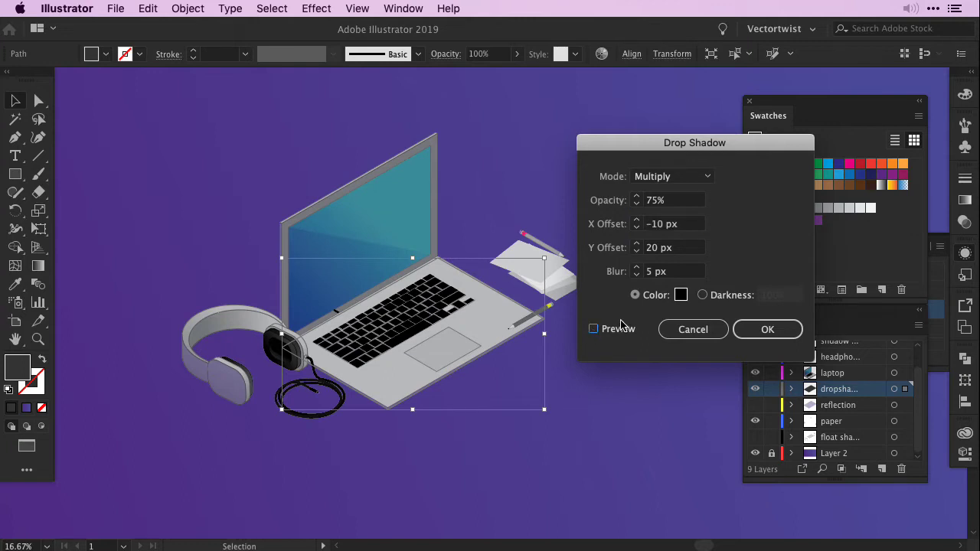
pyautogui.click(624, 325)
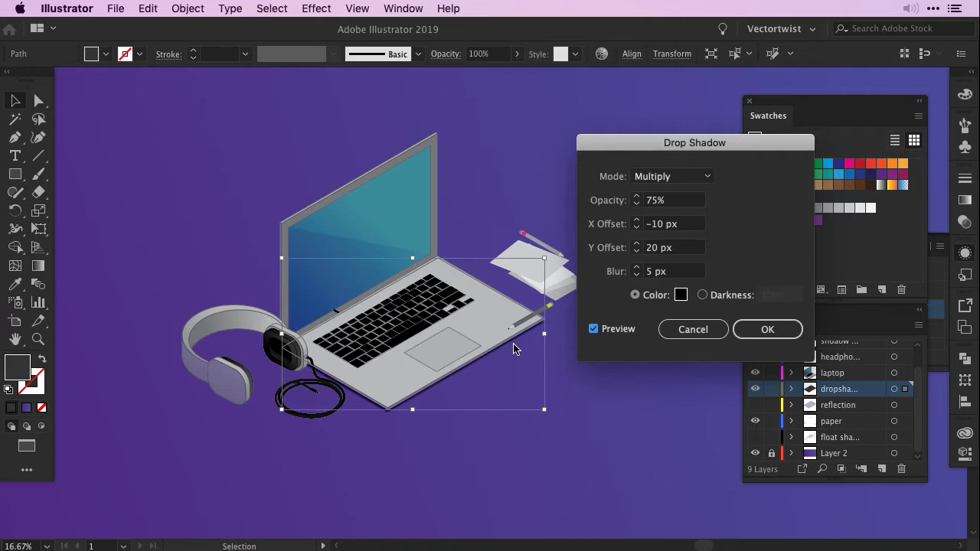
# Raise the Y offset to 40 px, set opacity to 25%, and apply the shadow
pyautogui.doubleClick(653, 247)
pyautogui.write('40')
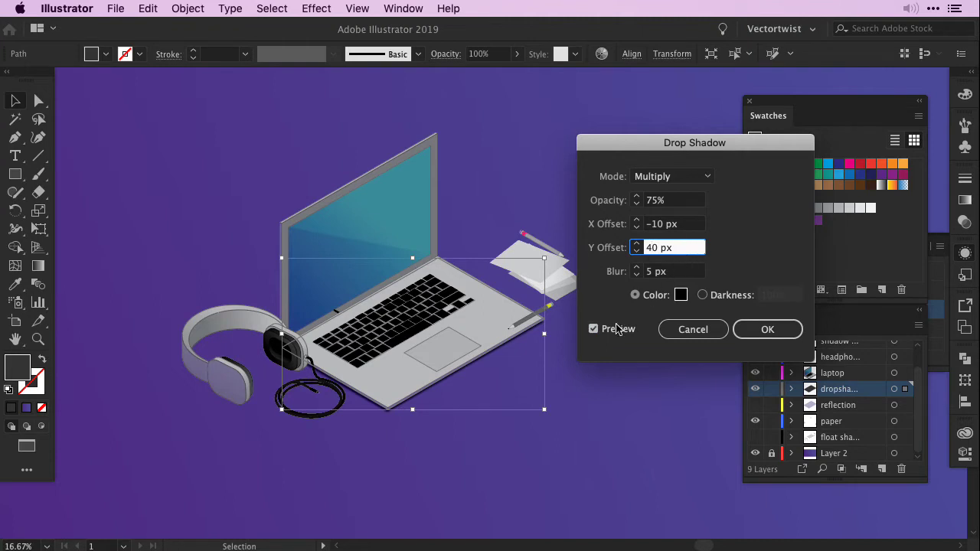
pyautogui.click(681, 273)
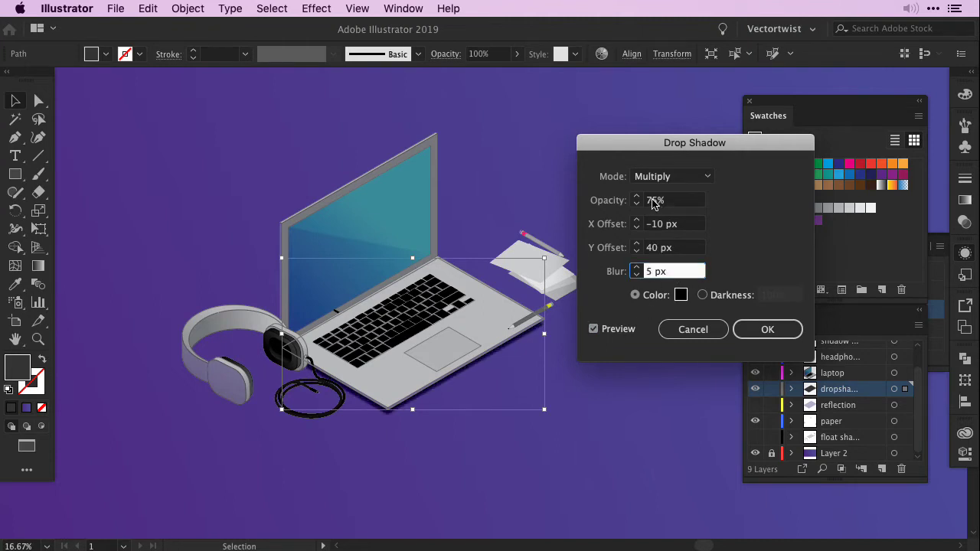
pyautogui.click(653, 200)
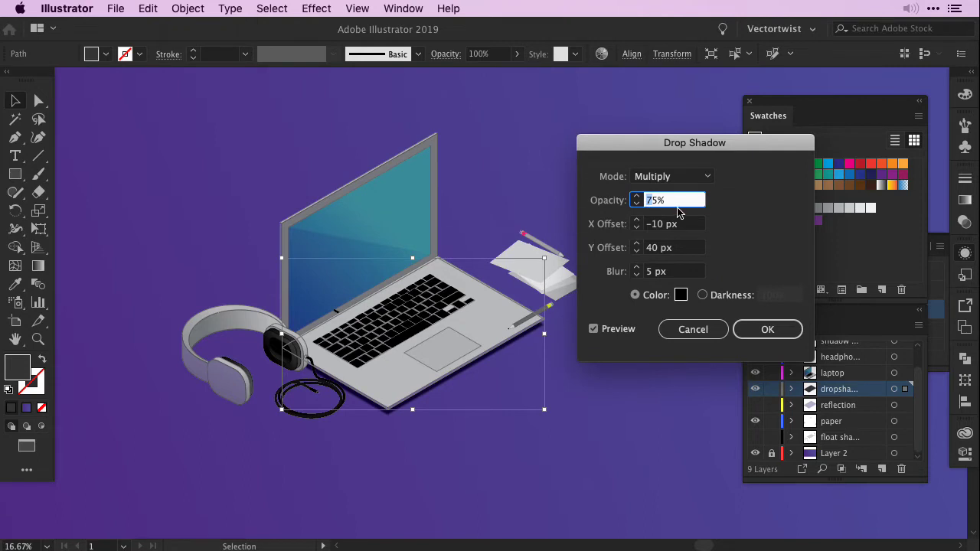
pyautogui.write('25')
pyautogui.click(769, 330)
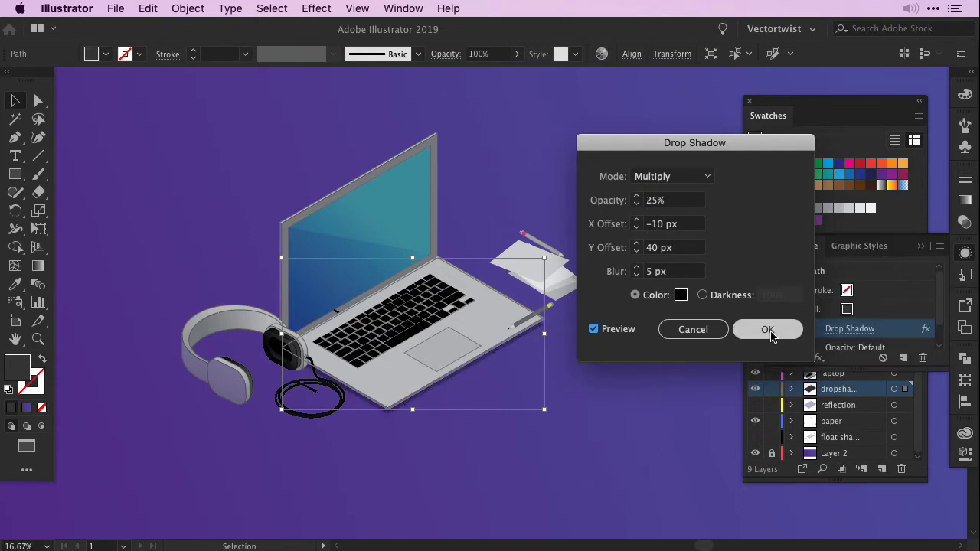
# Reopen the shape's Drop Shadow from the Appearance panel and confirm it without changes
pyautogui.hotkey('shift', 'F6')
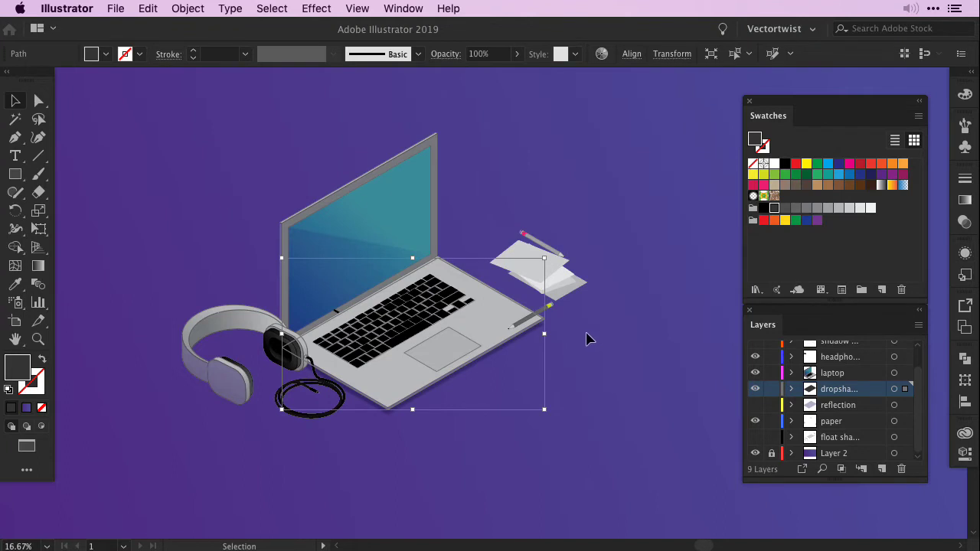
pyautogui.click(966, 278)
pyautogui.click(794, 246)
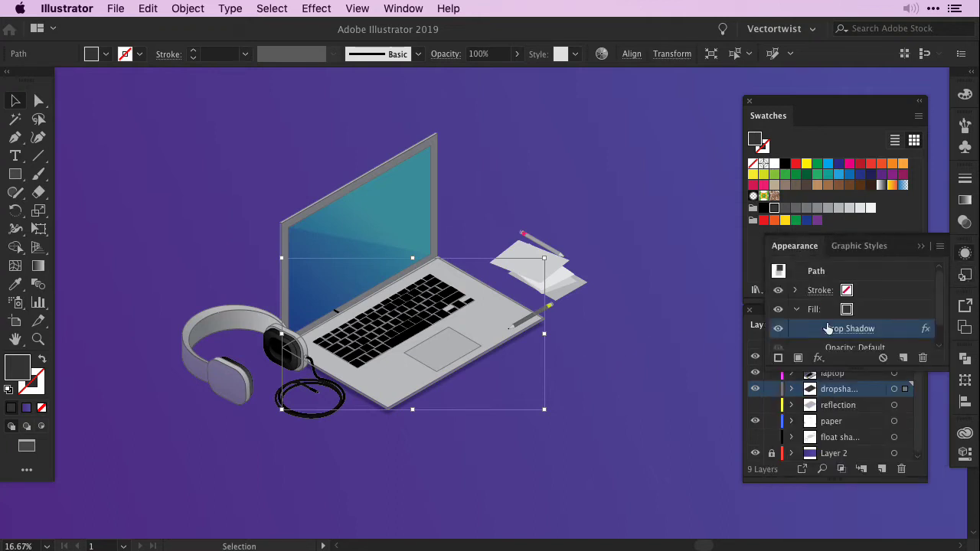
pyautogui.click(905, 331)
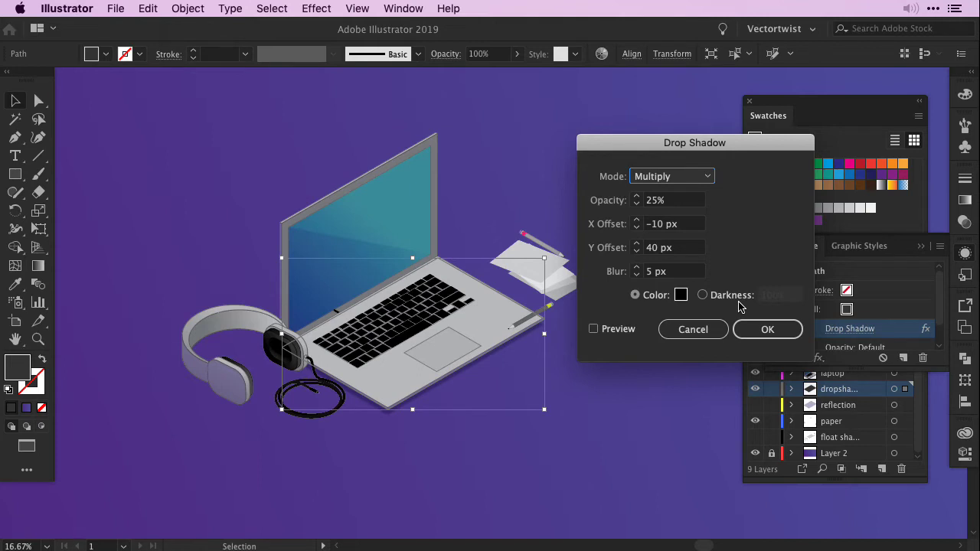
pyautogui.click(755, 329)
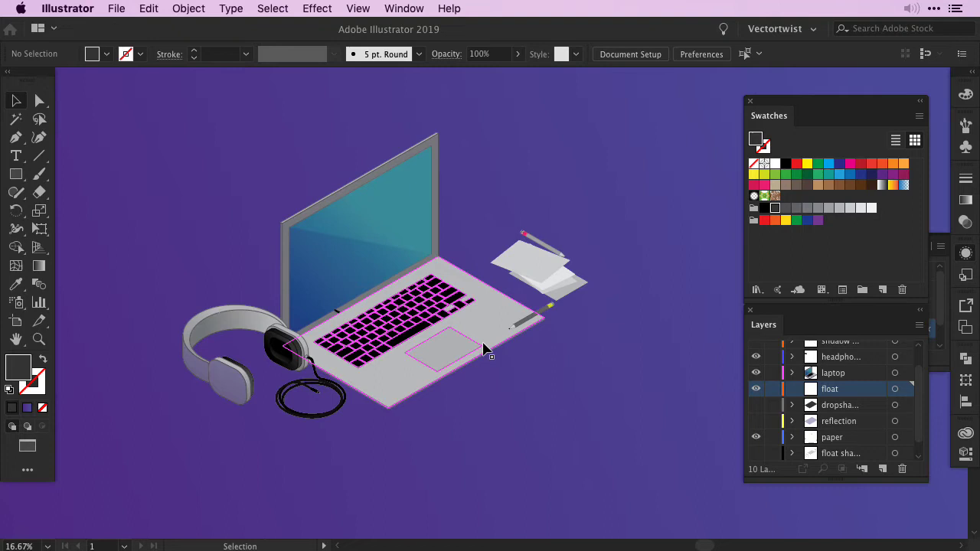
# Trace a closed Pen outline around the laptop base's four corners
pyautogui.click(15, 138)
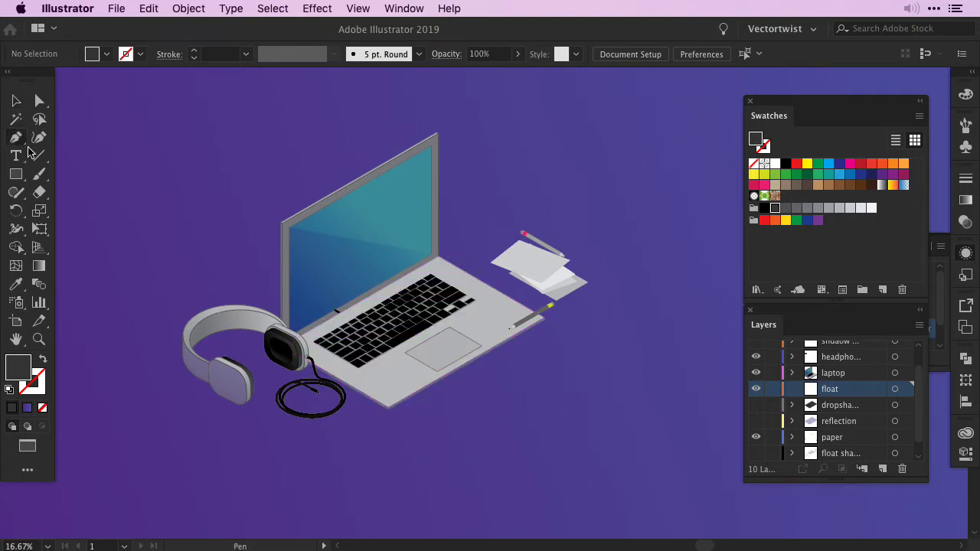
pyautogui.click(440, 256)
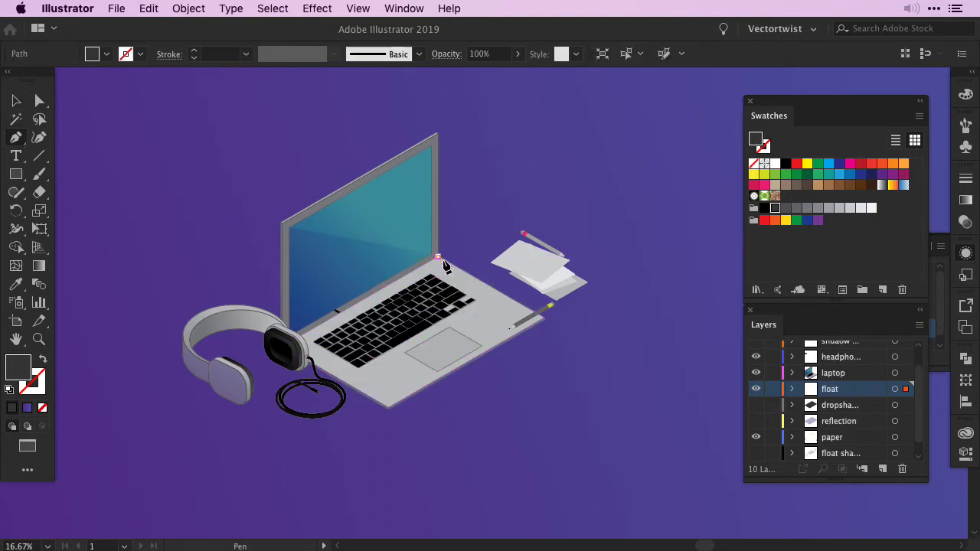
pyautogui.click(544, 315)
pyautogui.click(389, 408)
pyautogui.click(285, 343)
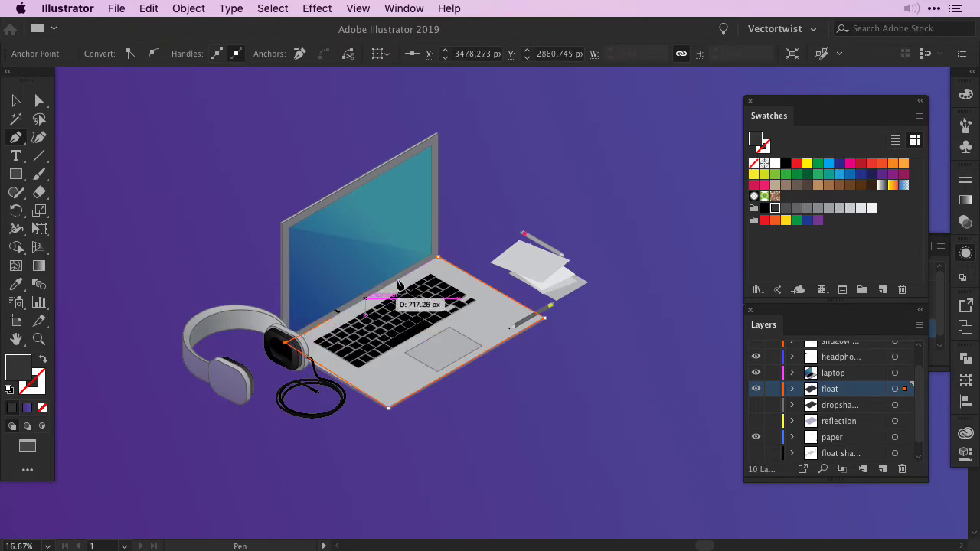
pyautogui.click(439, 258)
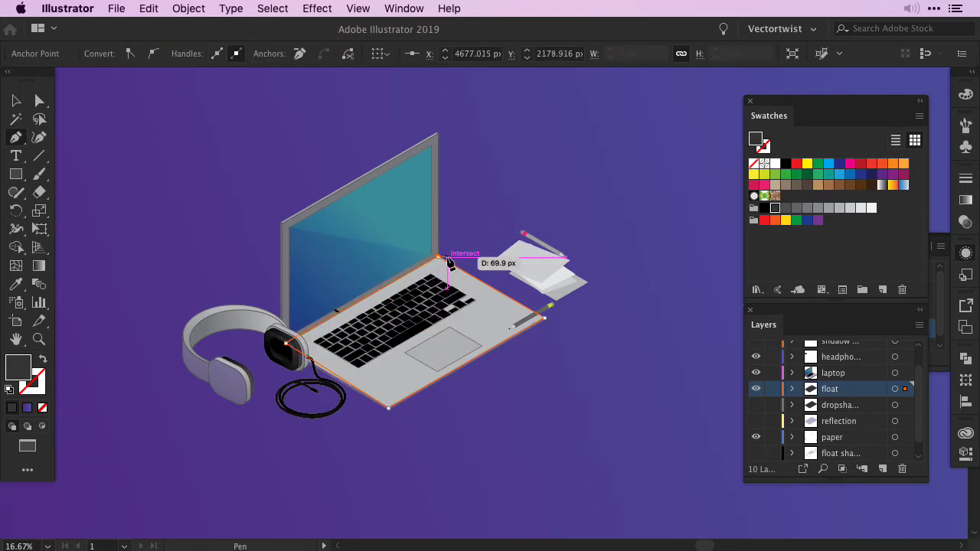
# Return to the Selection tool, deselect all, and select the dark rhombus on the float layer
pyautogui.press('v')
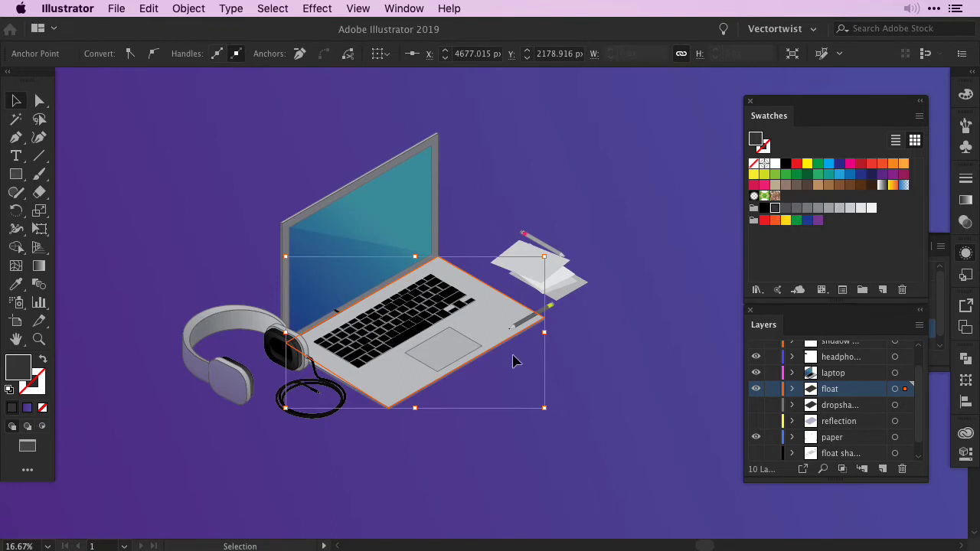
pyautogui.click(495, 384)
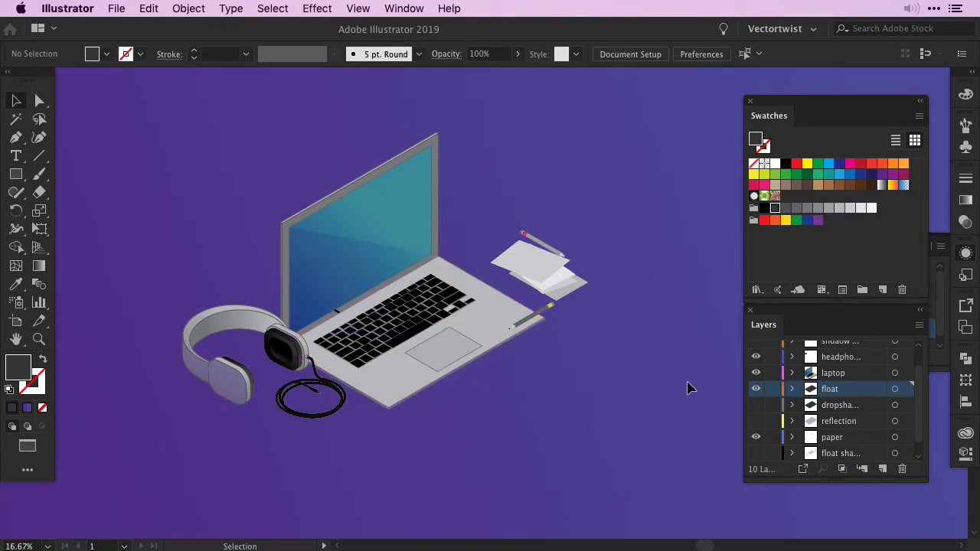
pyautogui.click(897, 389)
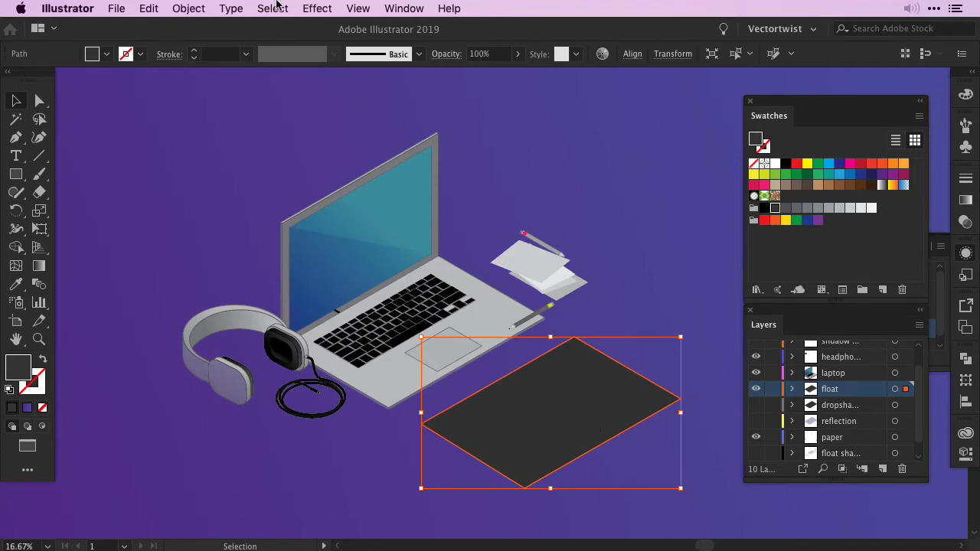
# Apply an Effect > Stylize > Feather with a 60 px radius to the rhombus
pyautogui.click(316, 8)
pyautogui.moveTo(376, 205)
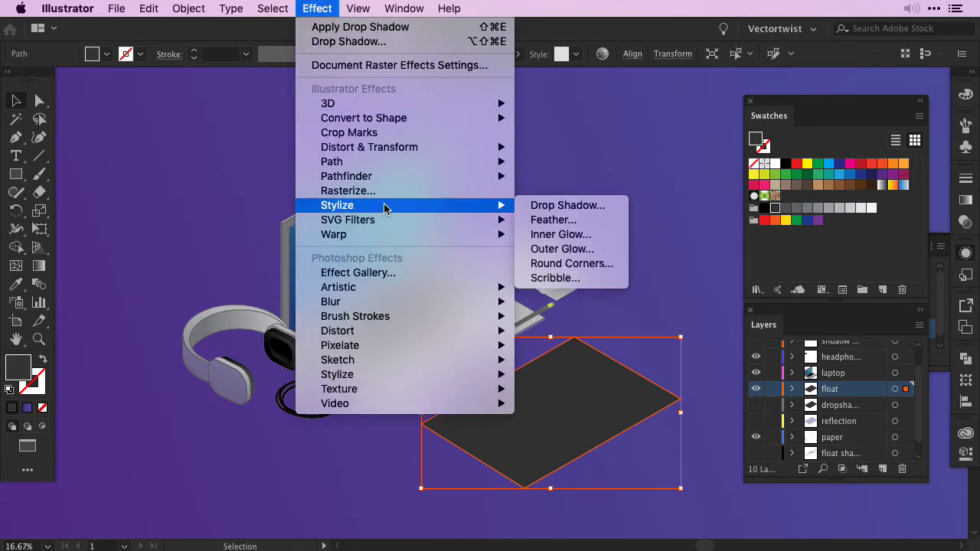
pyautogui.click(589, 223)
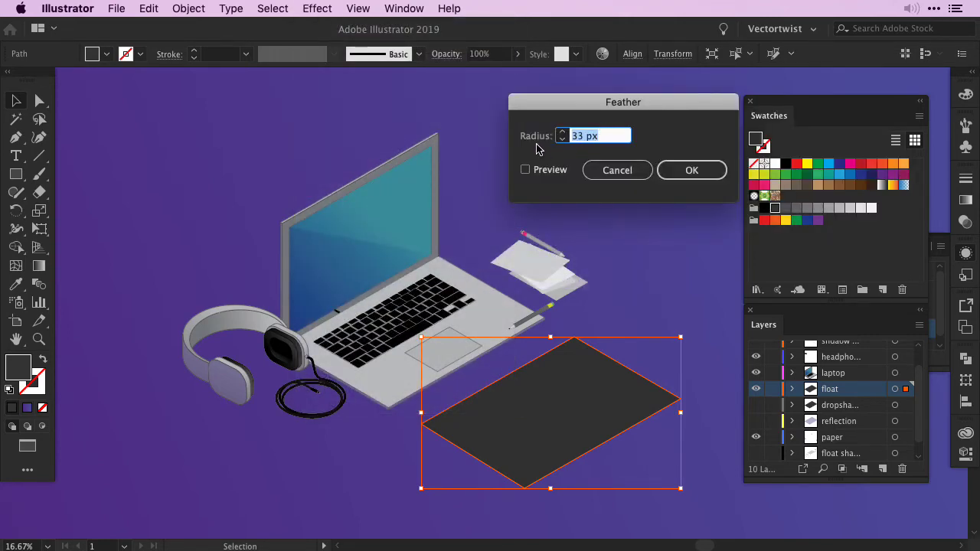
pyautogui.write('60')
pyautogui.click(526, 171)
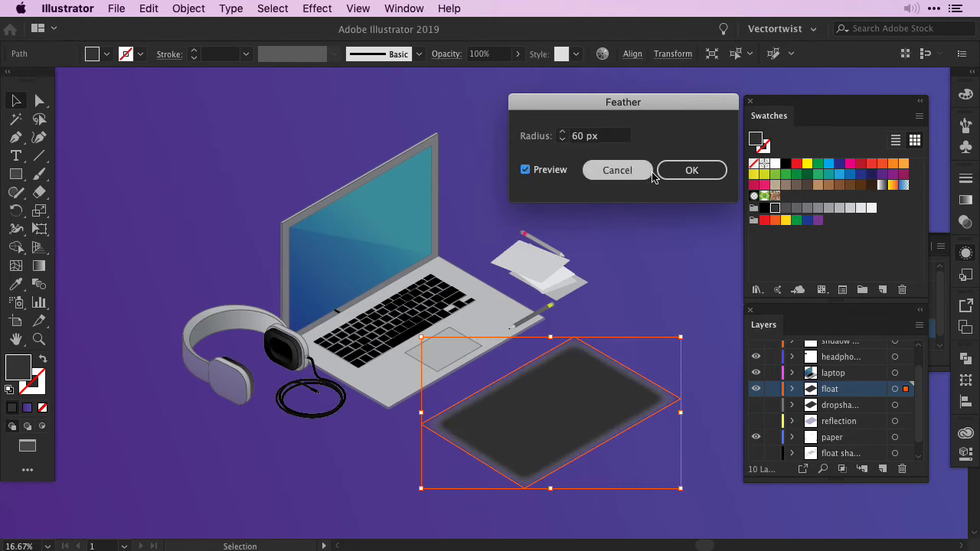
pyautogui.click(691, 171)
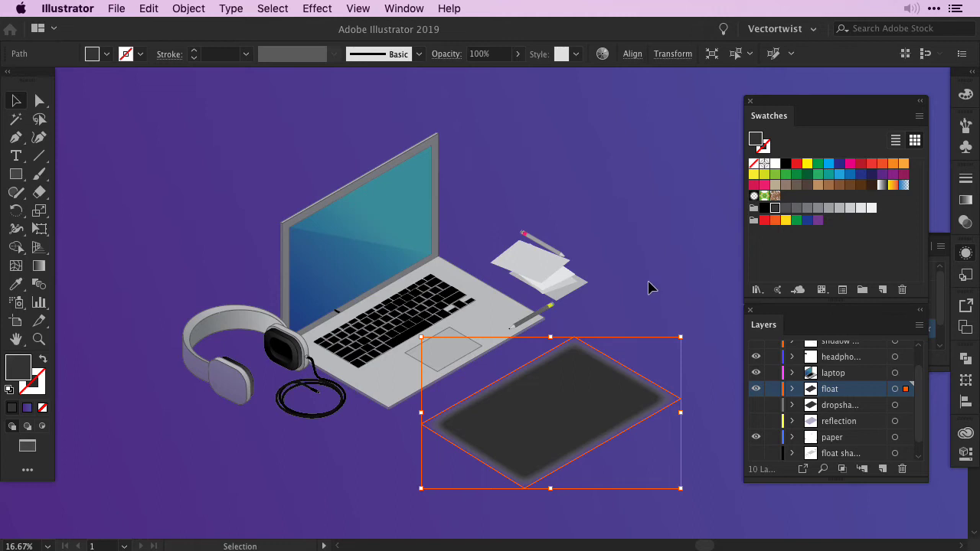
# Set the feathered rhombus to Multiply blending at 25% opacity, then deselect it
pyautogui.click(451, 55)
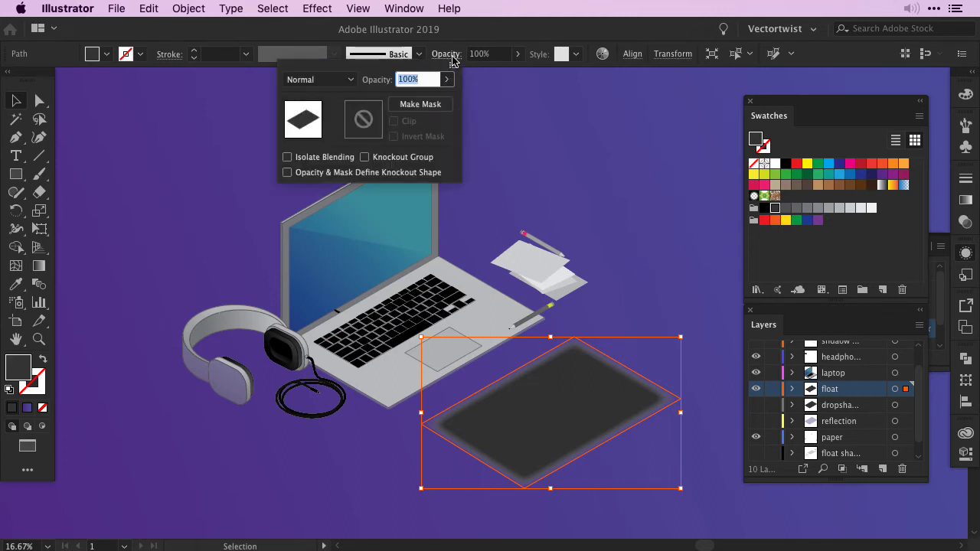
pyautogui.click(337, 83)
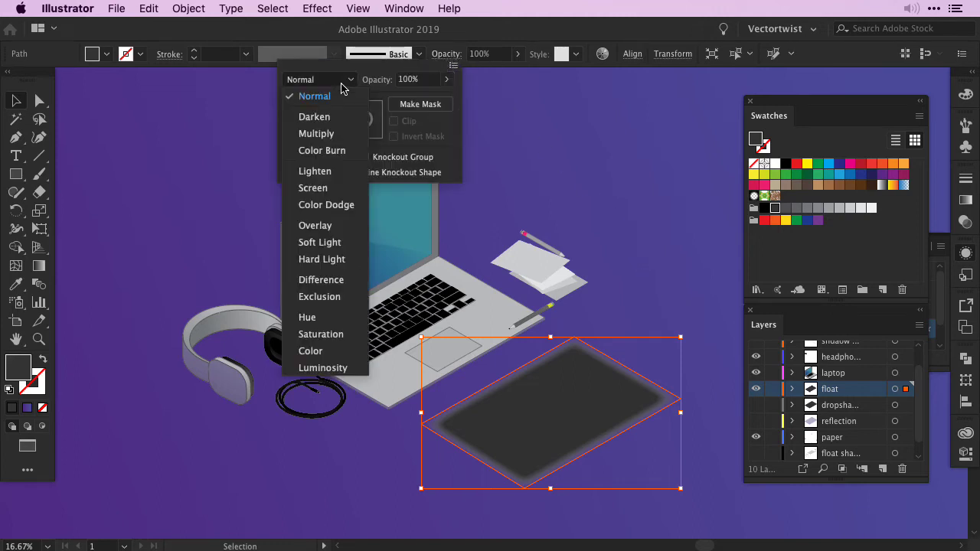
pyautogui.click(320, 134)
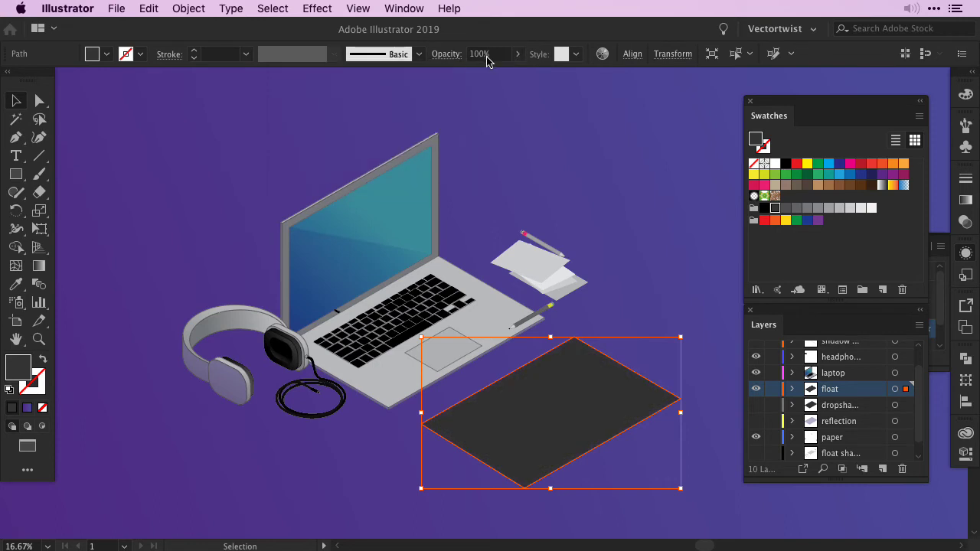
pyautogui.click(487, 57)
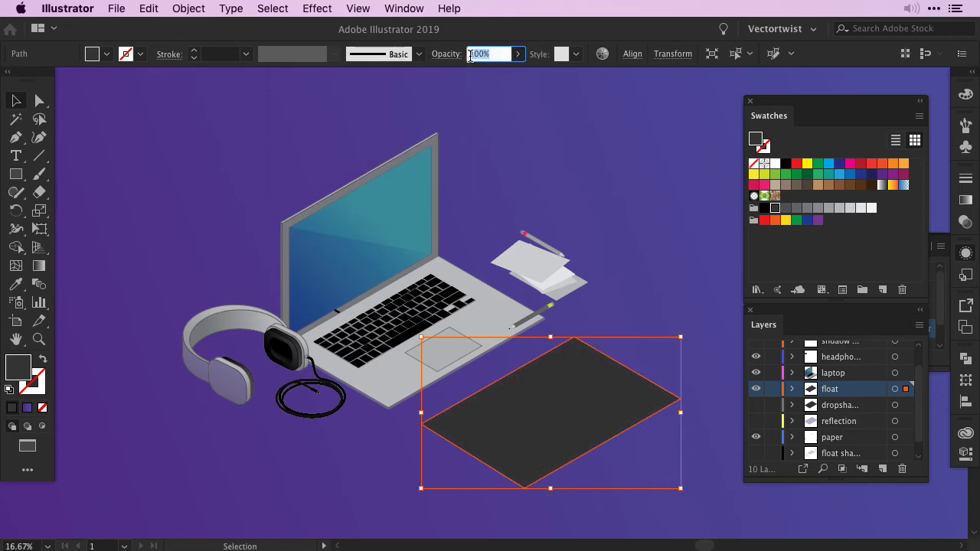
pyautogui.write('25')
pyautogui.click(642, 318)
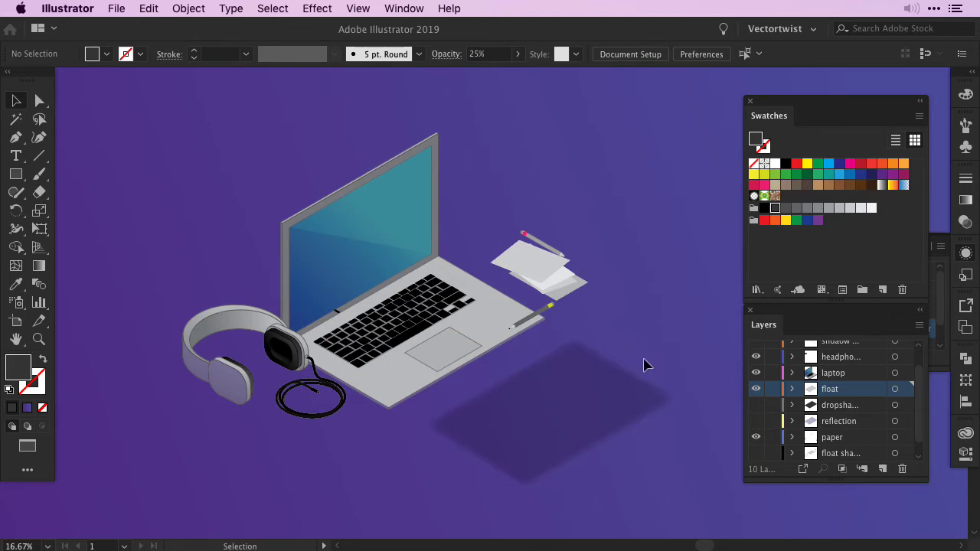
# Drag the soft shadow up-left under the laptop, then nudge it slightly downward
pyautogui.moveTo(636, 409); pyautogui.dragTo(495, 343)
pyautogui.click(581, 334)
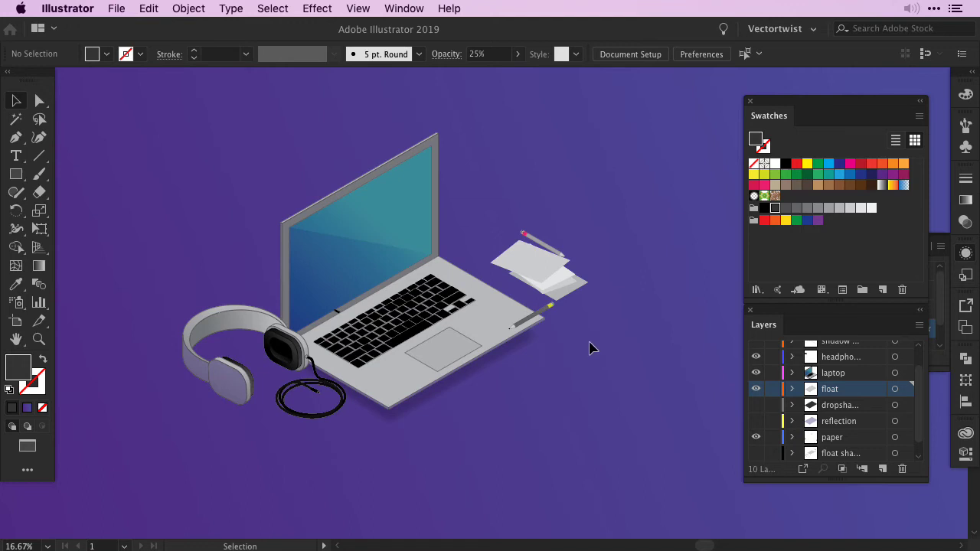
pyautogui.click(520, 350)
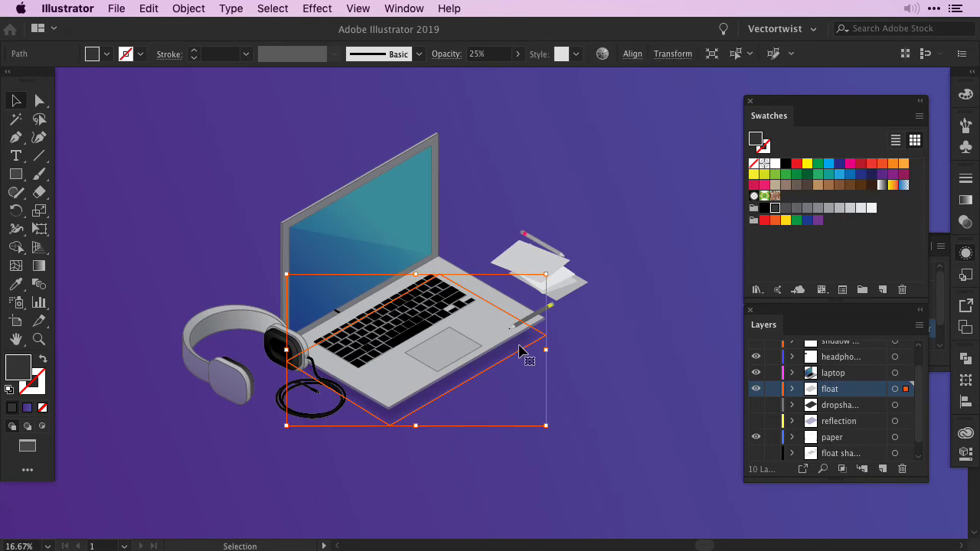
pyautogui.moveTo(519, 351); pyautogui.dragTo(571, 366)
pyautogui.click(628, 317)
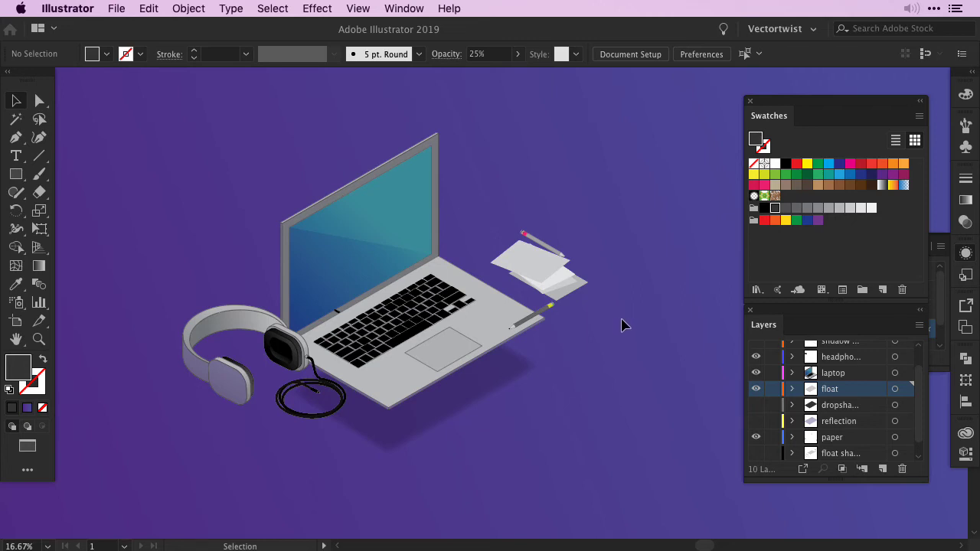
# Reopen the shadow's Feather effect from Appearance and raise its radius from 60 to 80 px
pyautogui.click(479, 391)
pyautogui.click(965, 255)
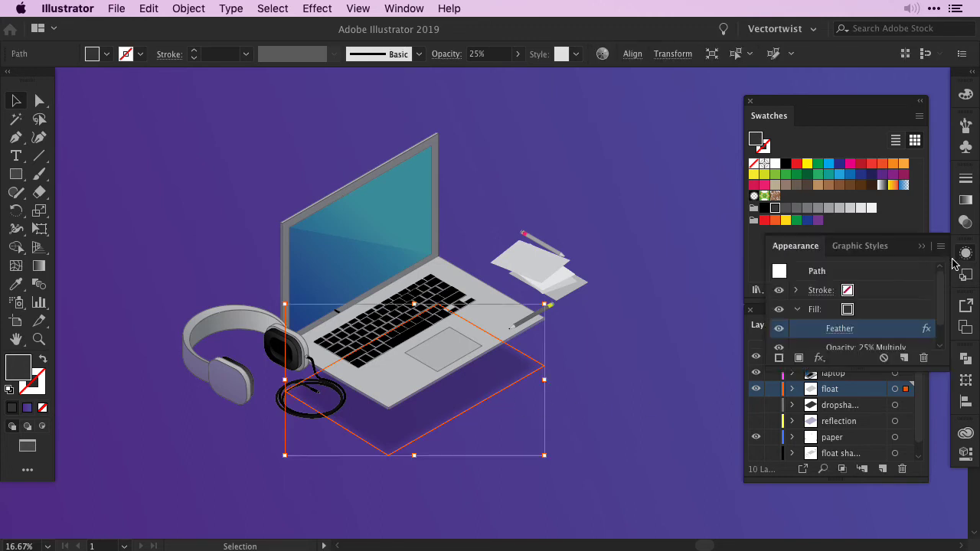
pyautogui.click(889, 331)
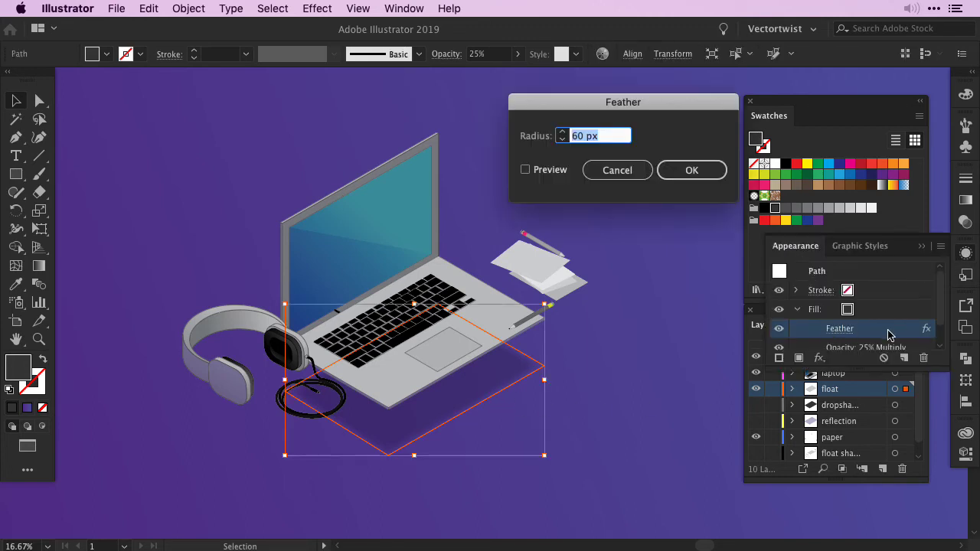
pyautogui.moveTo(639, 106); pyautogui.dragTo(609, 111)
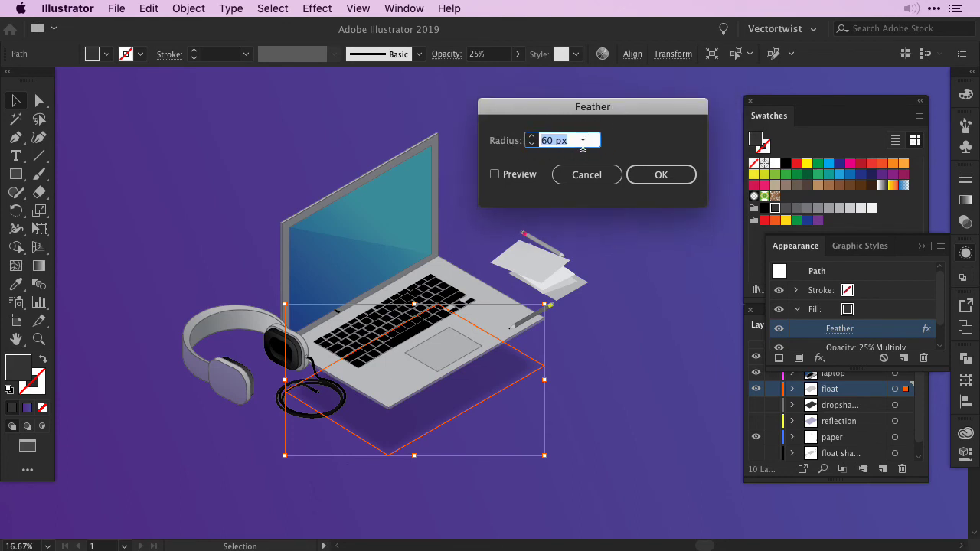
pyautogui.click(543, 141)
pyautogui.click(495, 176)
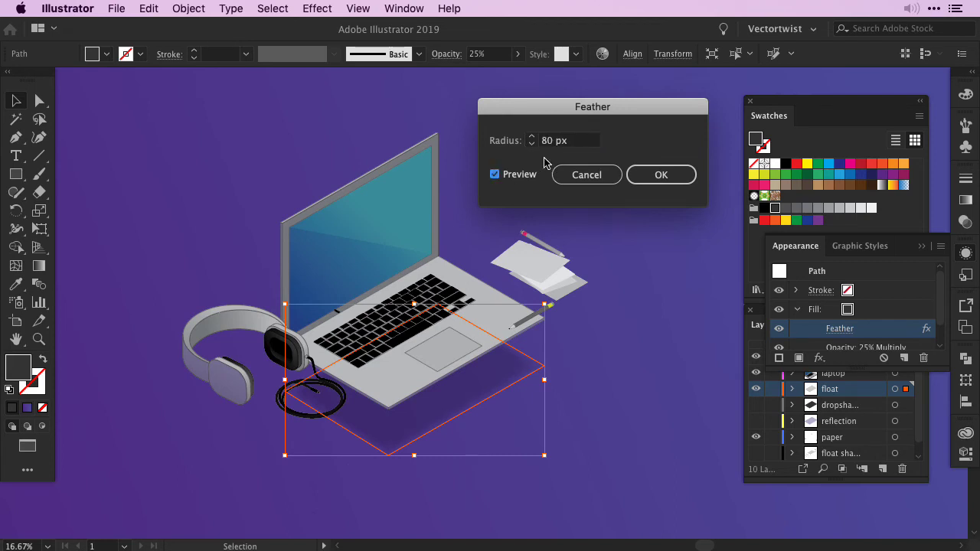
pyautogui.click(659, 175)
pyautogui.click(655, 186)
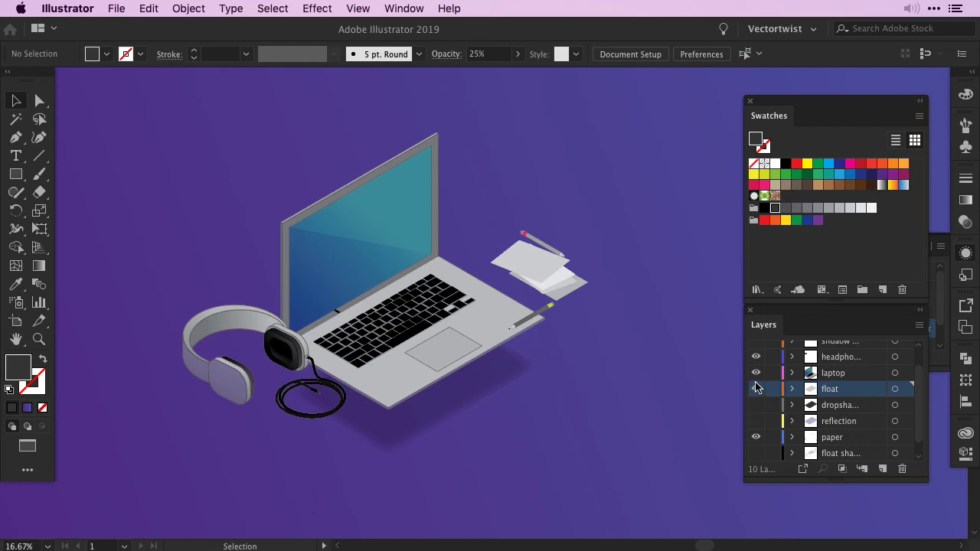
# Hide the float layer and show the other shadow layer's shadows under the headphones and laptop
pyautogui.click(756, 389)
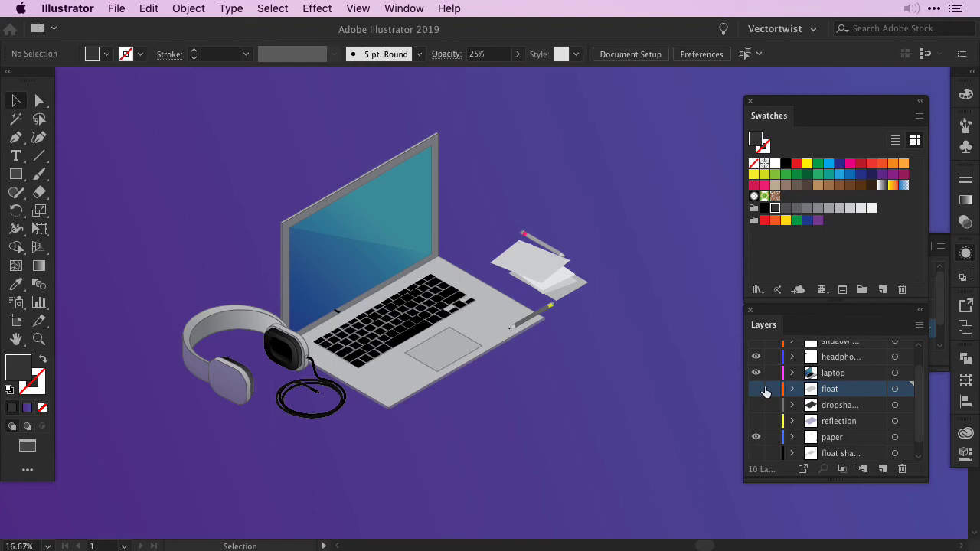
pyautogui.click(756, 454)
pyautogui.moveTo(583, 442); pyautogui.dragTo(602, 410)
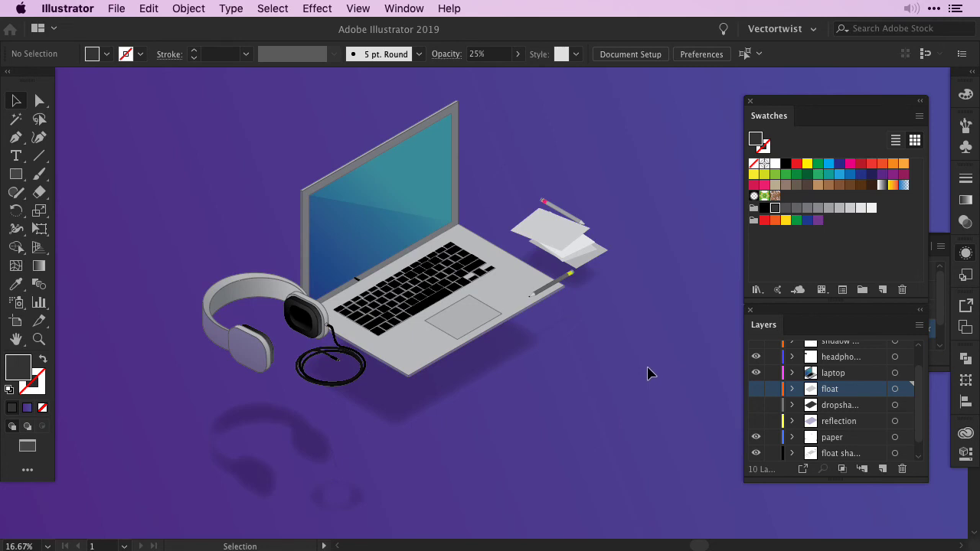
pyautogui.press('o')
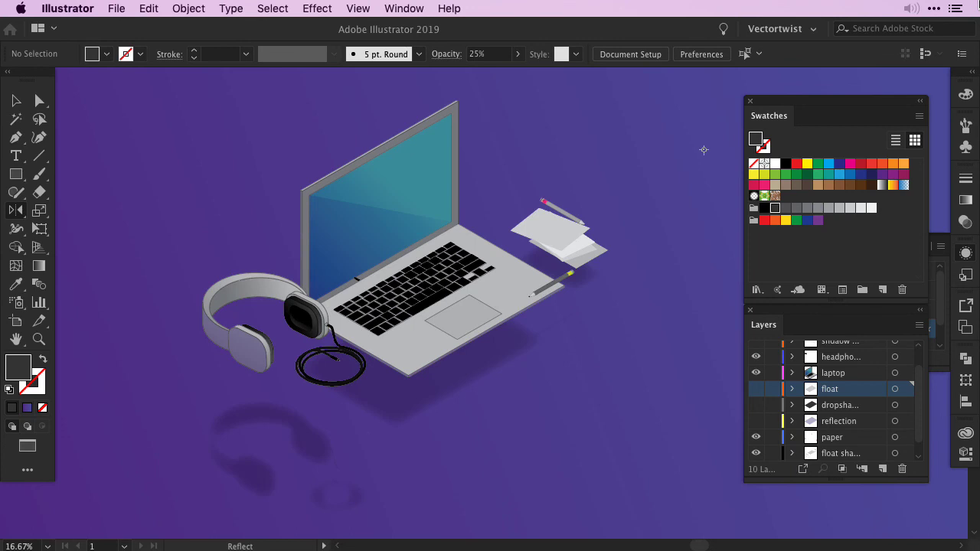